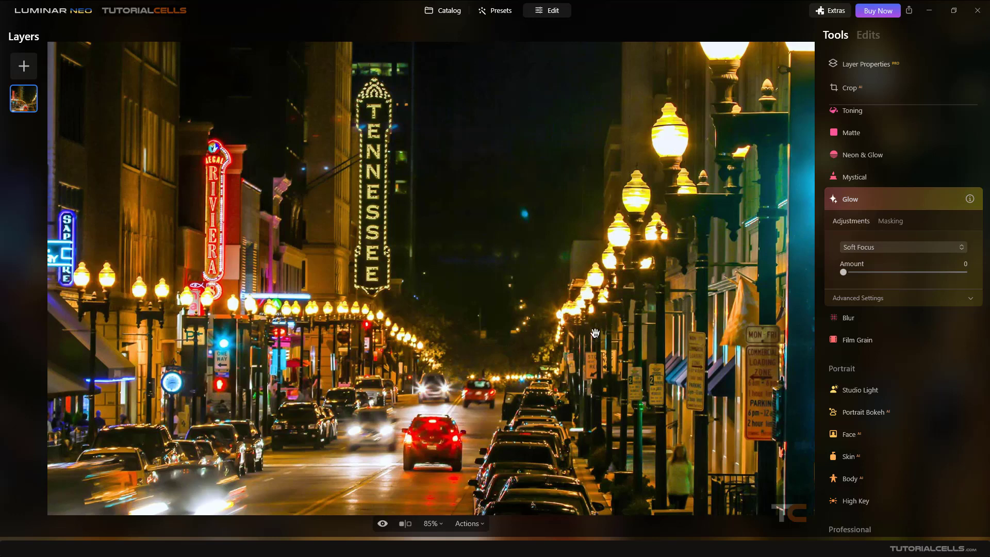
Keep Soft Focus mode and raise the glow Amount to 85 on the night street photo.
{"action": "left_click", "coordinate": [882, 247]}
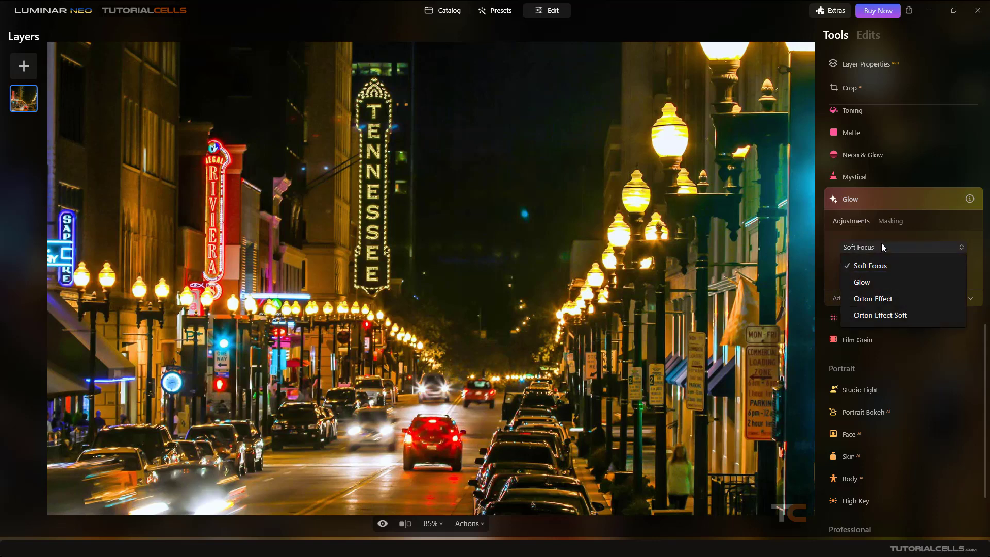
{"action": "left_click", "coordinate": [877, 246]}
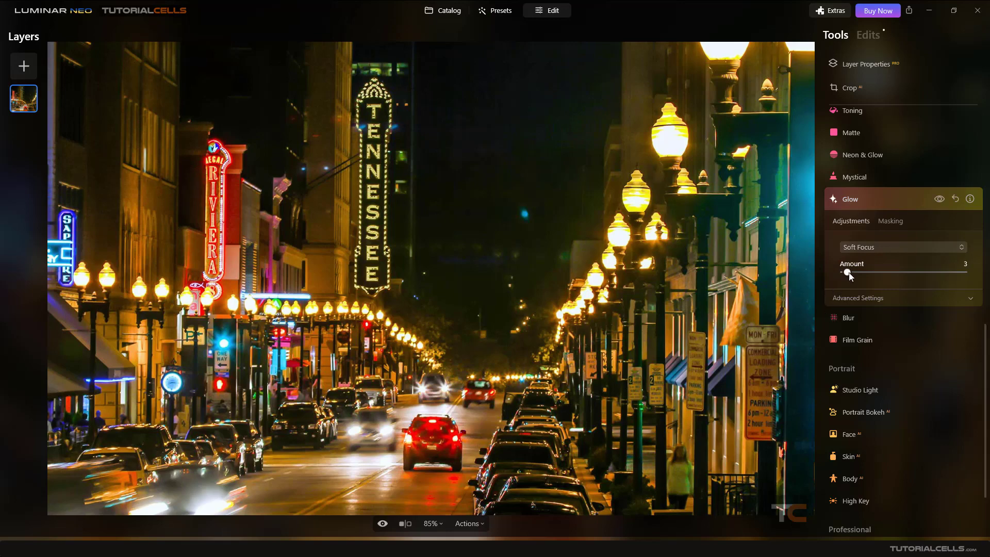
{"action": "left_click_drag", "start_coordinate": [849, 273], "coordinate": [947, 271]}
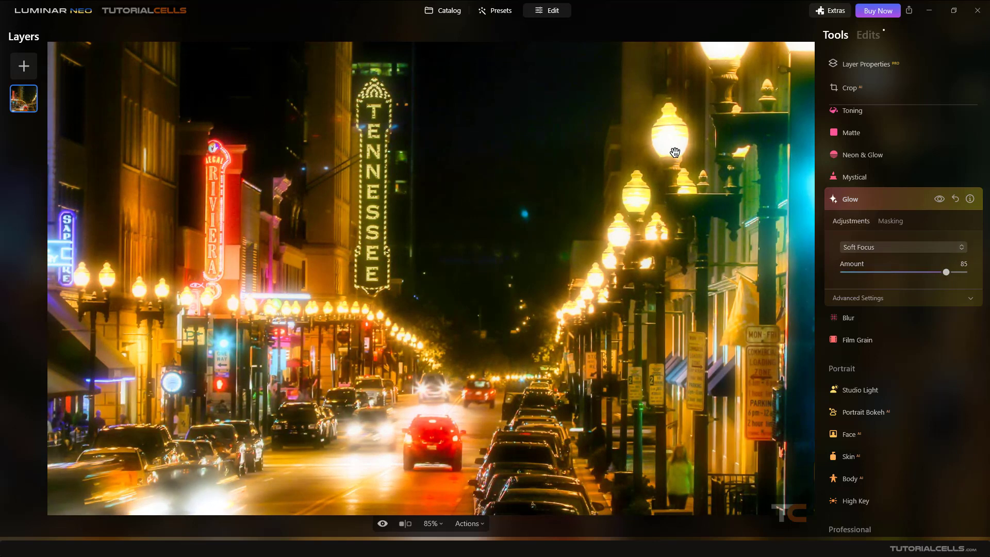
In Advanced Settings, set Softness 26, Brightness 1, Contrast 0 and Warmth 7.
{"action": "left_click", "coordinate": [844, 297]}
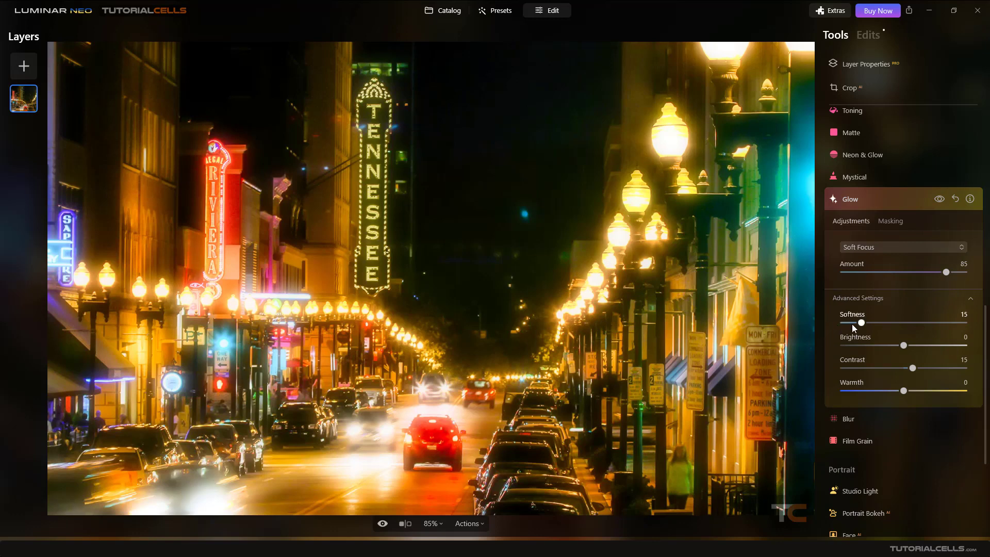
{"action": "left_click_drag", "start_coordinate": [861, 324], "coordinate": [907, 390]}
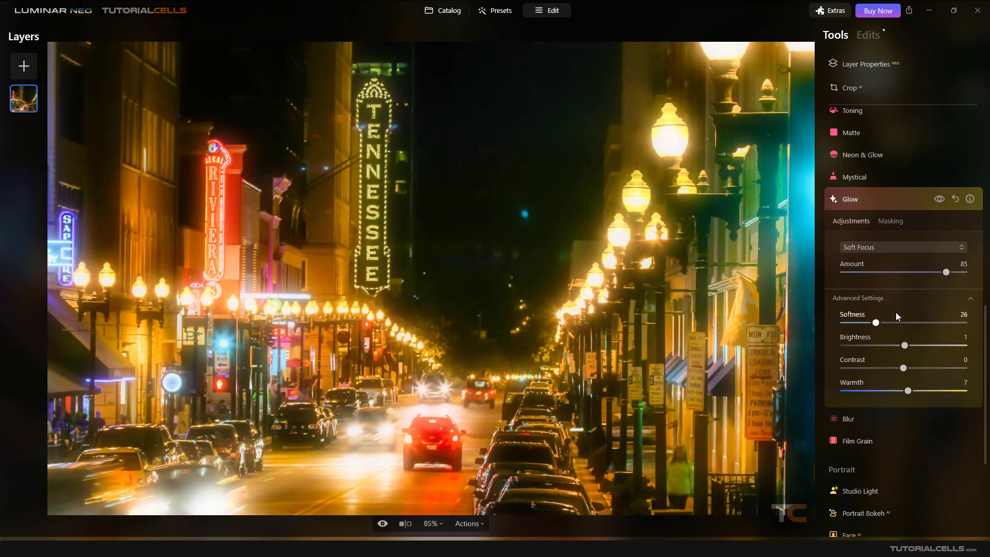
Switch the glow mode to Glow and strengthen its Amount.
{"action": "left_click", "coordinate": [896, 249]}
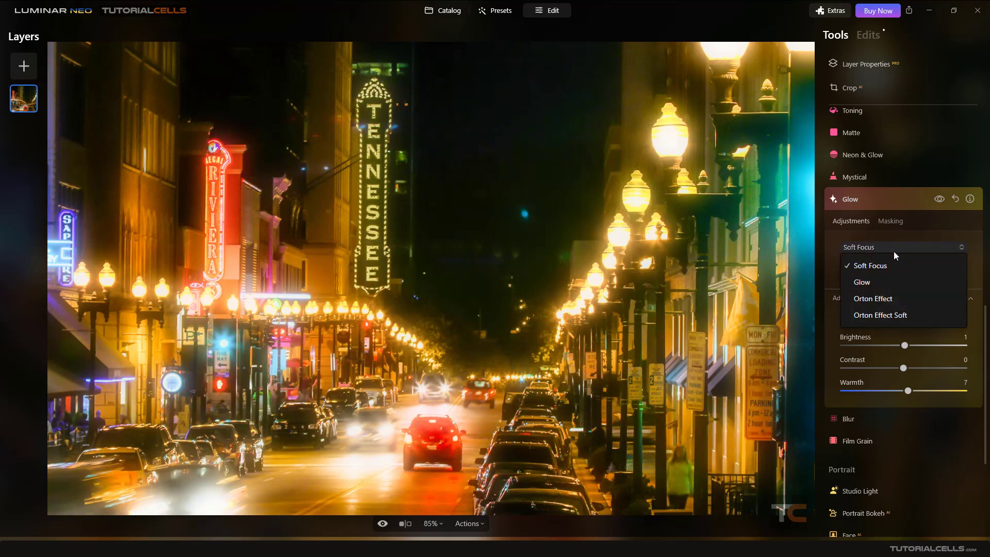
{"action": "left_click", "coordinate": [864, 283]}
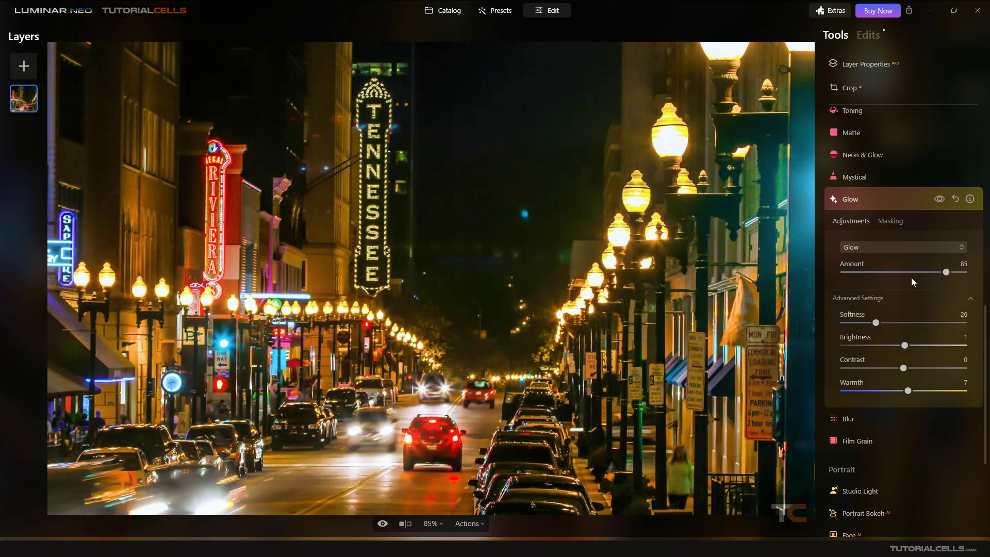
{"action": "mouse_move", "coordinate": [946, 273]}
{"action": "left_mouse_down"}
{"action": "mouse_move", "coordinate": [968, 272]}
{"action": "mouse_move", "coordinate": [945, 273]}
{"action": "left_mouse_up"}
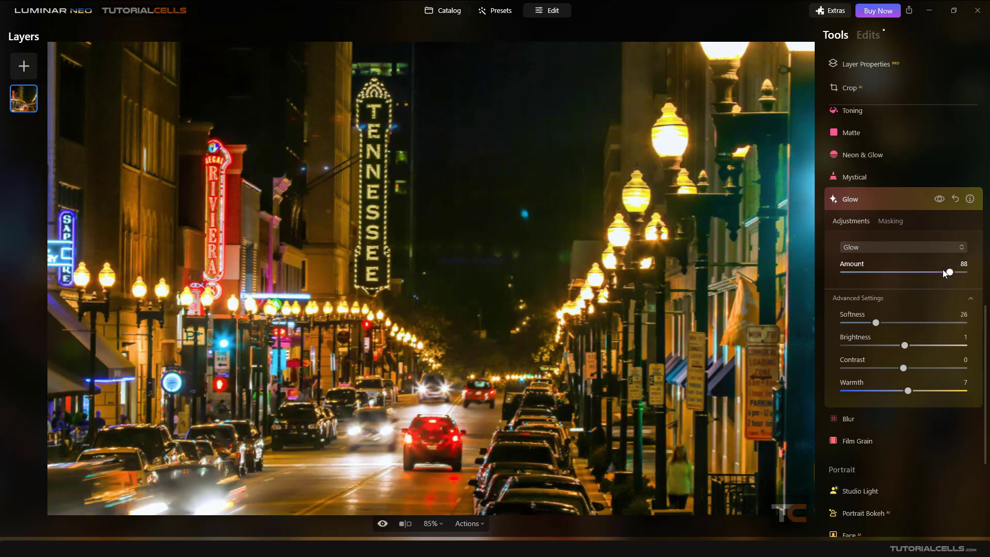
Change the glow mode to Orton Effect at Amount 92.
{"action": "left_click", "coordinate": [887, 251]}
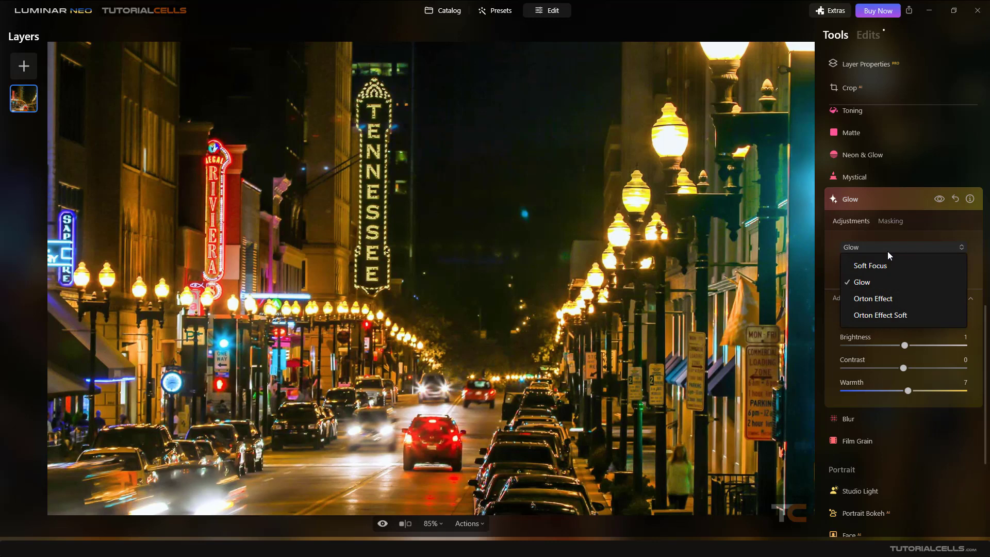
{"action": "left_click", "coordinate": [868, 303]}
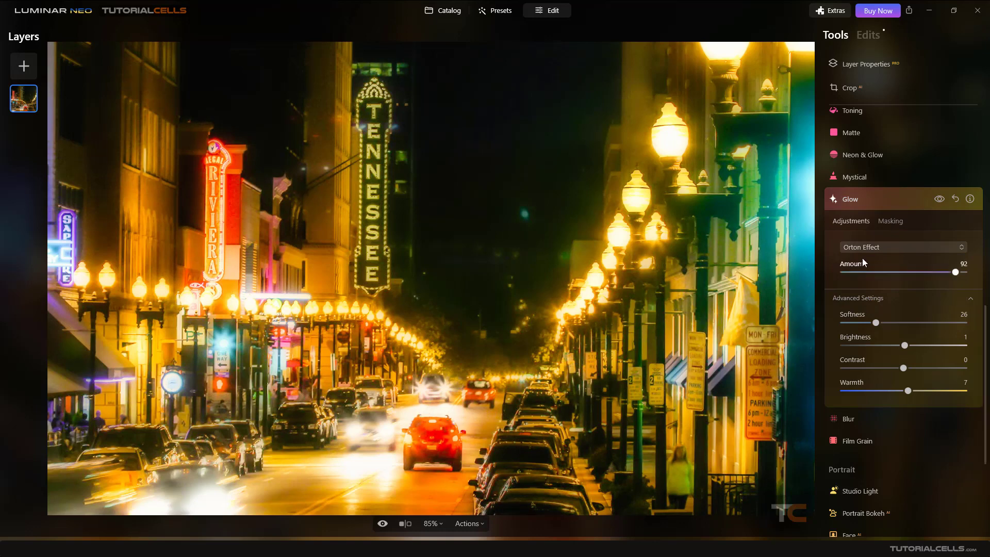
{"action": "left_click", "coordinate": [881, 247]}
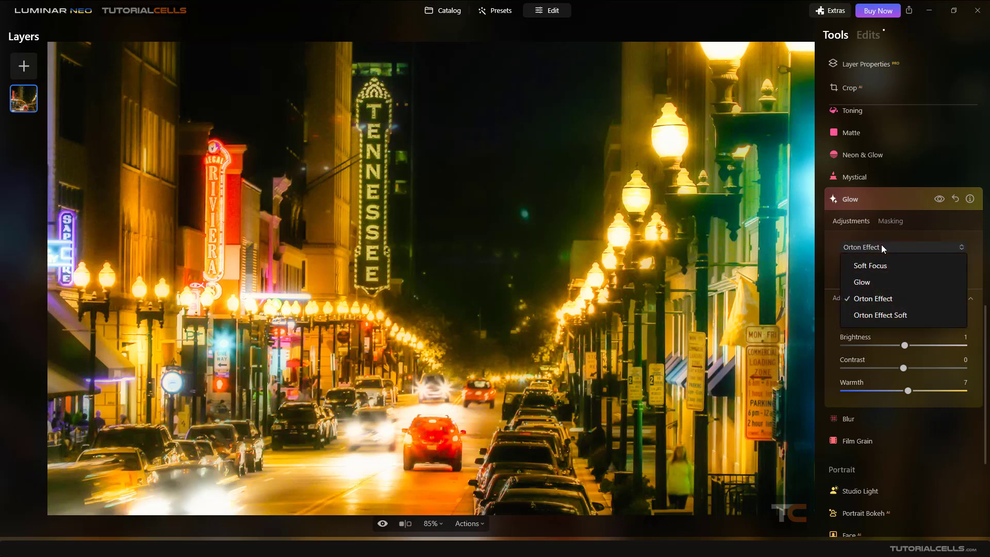
Preview the Orton Effect Soft glow mode on the night street photo.
{"action": "left_click", "coordinate": [871, 315]}
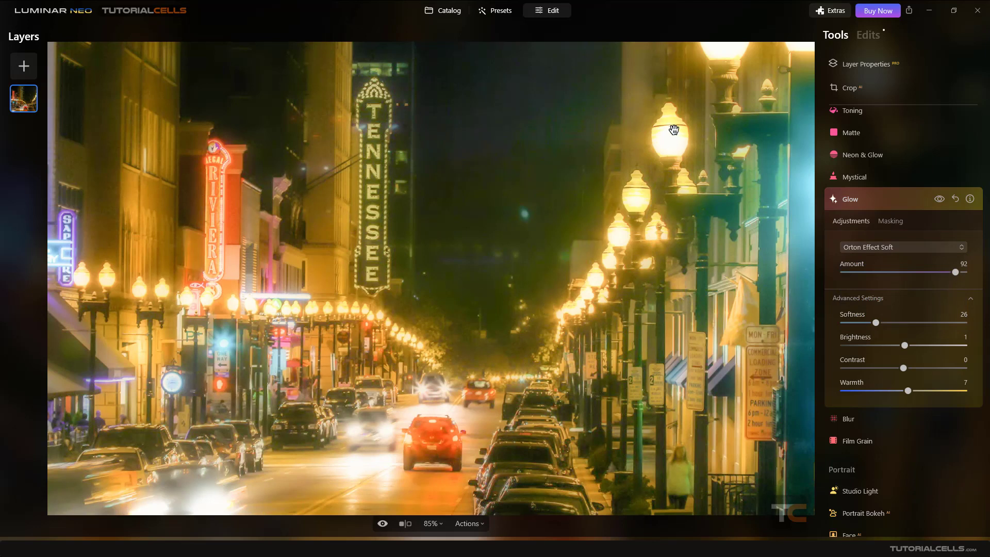
{"action": "left_click", "coordinate": [886, 247]}
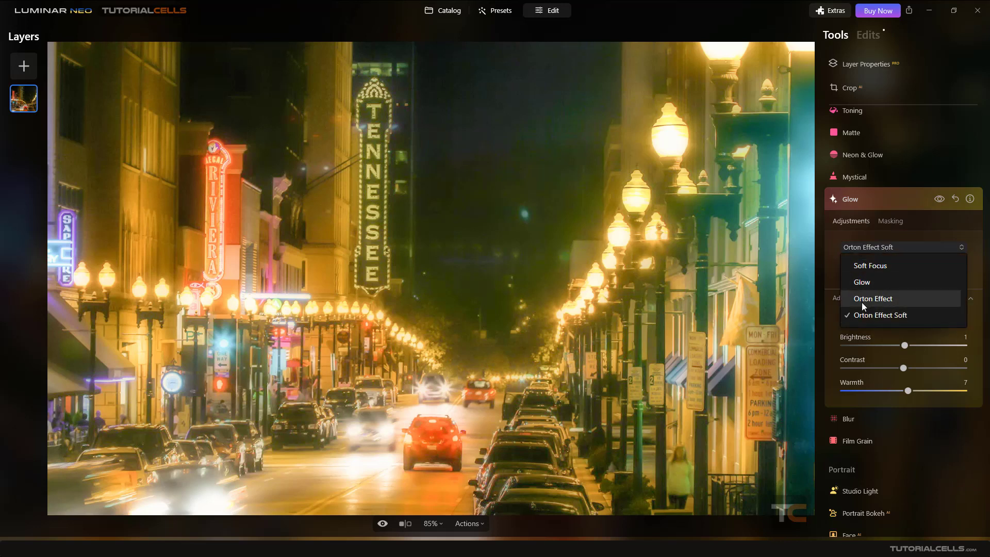
{"action": "left_click", "coordinate": [955, 200]}
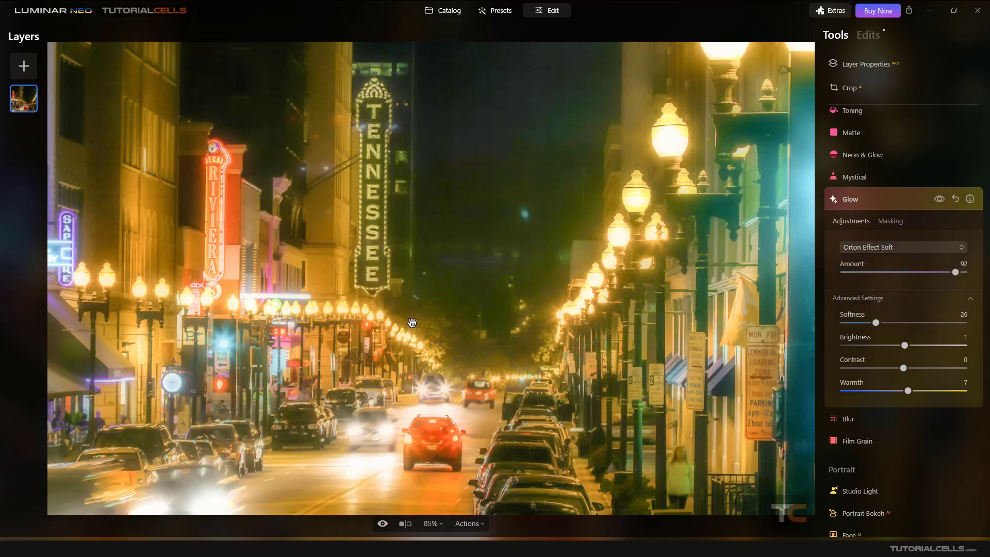
Reset the Glow tool to defaults and revert the photo to its original.
{"action": "left_click", "coordinate": [954, 200]}
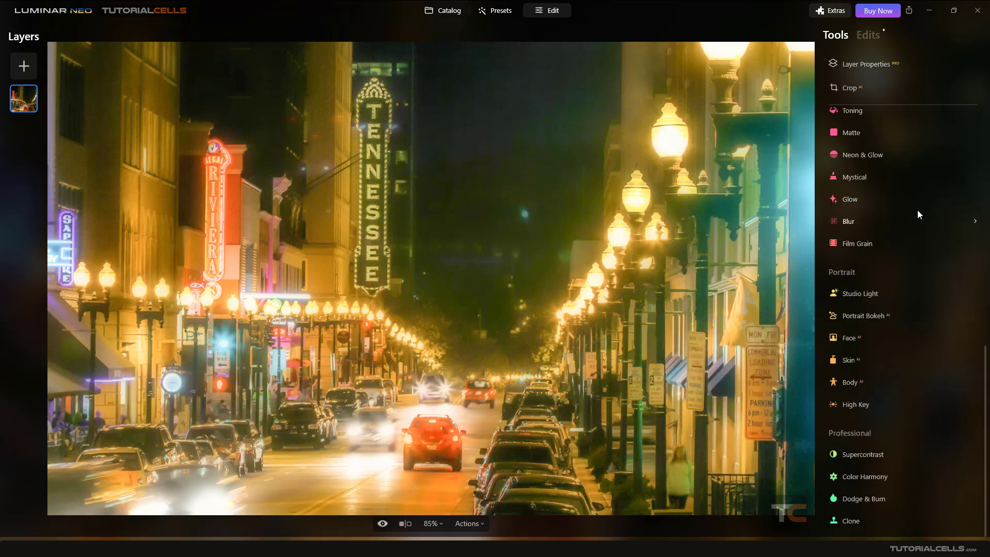
{"action": "left_click", "coordinate": [903, 202]}
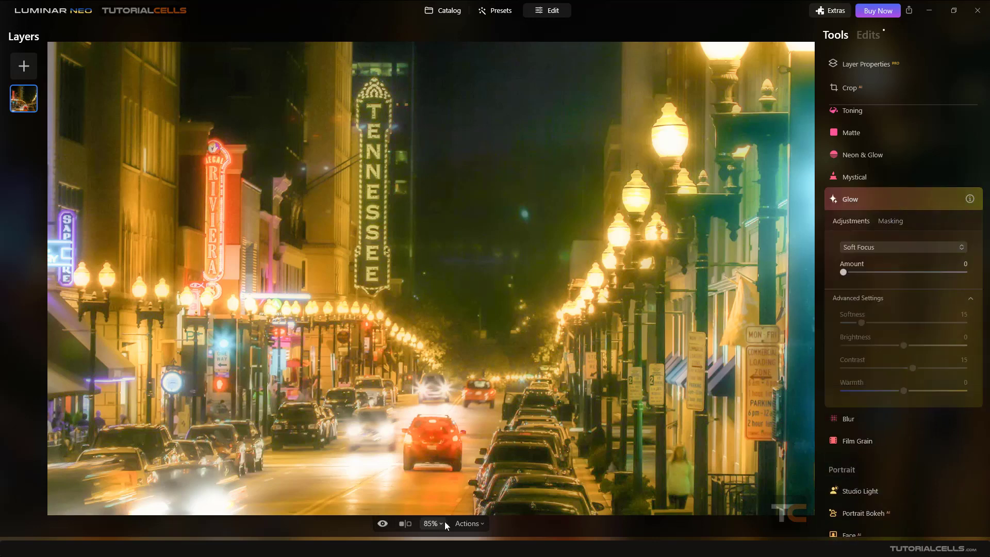
{"action": "left_click", "coordinate": [468, 523]}
{"action": "left_click", "coordinate": [476, 485]}
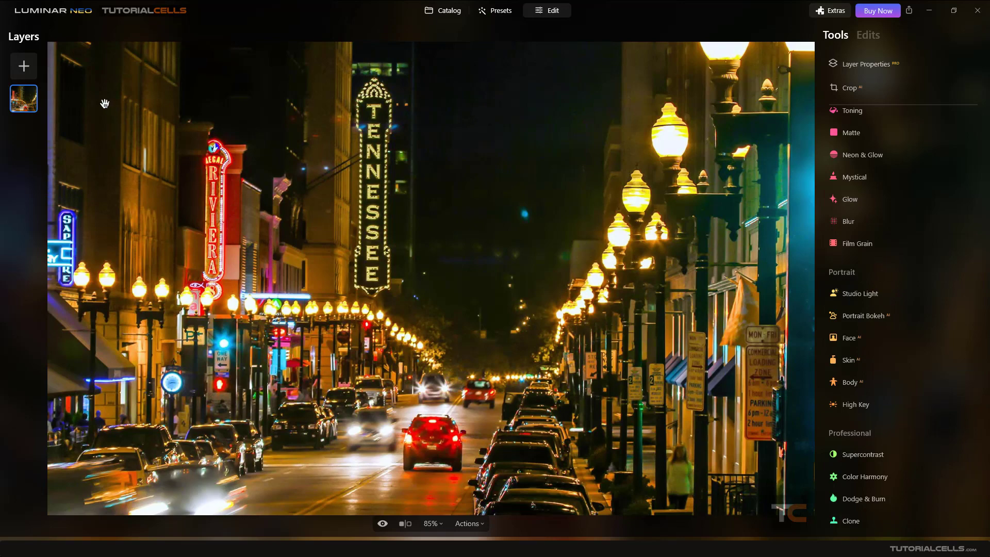
Open the sunset house-street photo from the catalog for editing.
{"action": "left_click", "coordinate": [450, 12]}
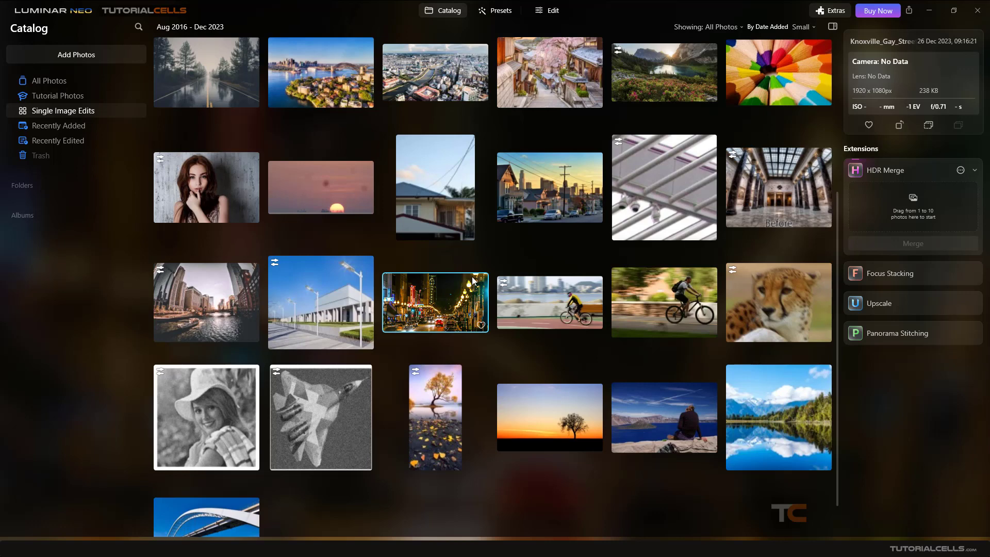
{"action": "scroll", "coordinate": [472, 277], "scroll_direction": "up", "scroll_amount": 1}
{"action": "left_click", "coordinate": [544, 252]}
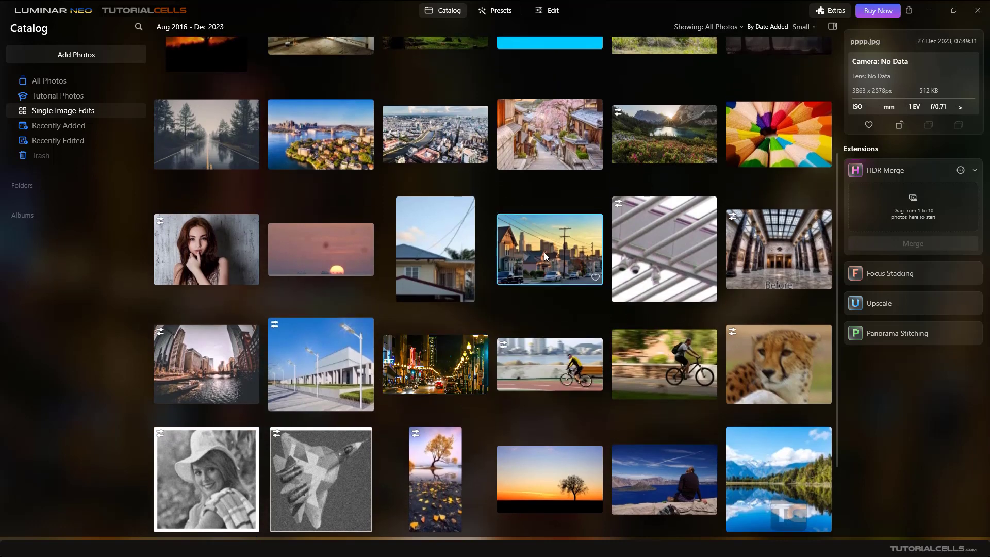
{"action": "double_click", "coordinate": [543, 252]}
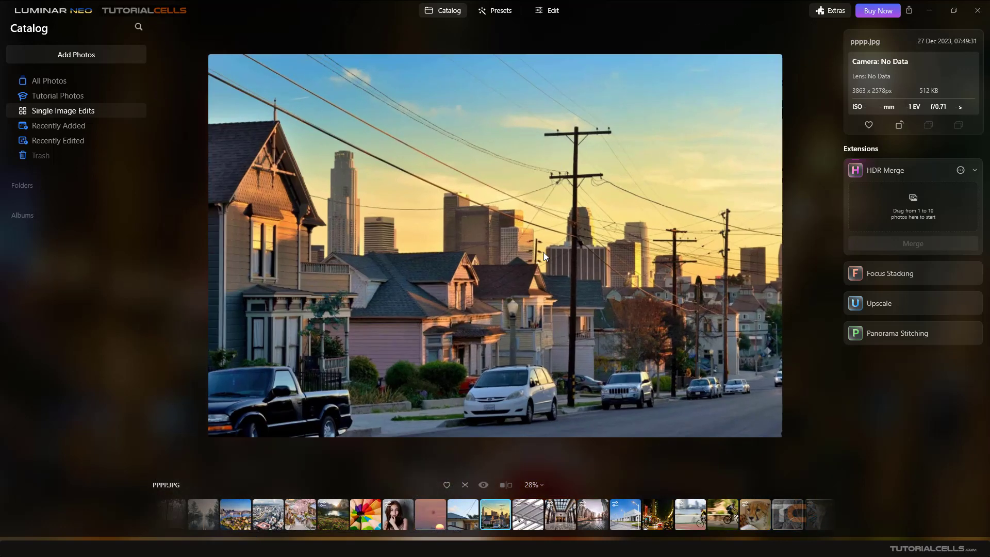
{"action": "left_click", "coordinate": [552, 17]}
Expand the Glow tool in the Creative section of the Tools panel.
{"action": "scroll", "coordinate": [875, 344], "scroll_direction": "down", "scroll_amount": 1}
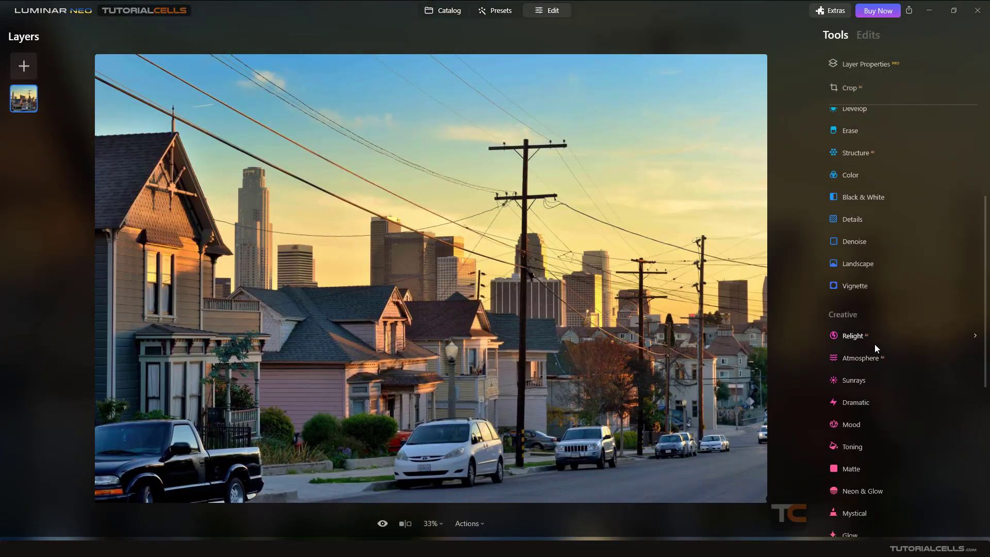
{"action": "scroll", "coordinate": [874, 343], "scroll_direction": "down", "scroll_amount": 5}
{"action": "left_click", "coordinate": [858, 240]}
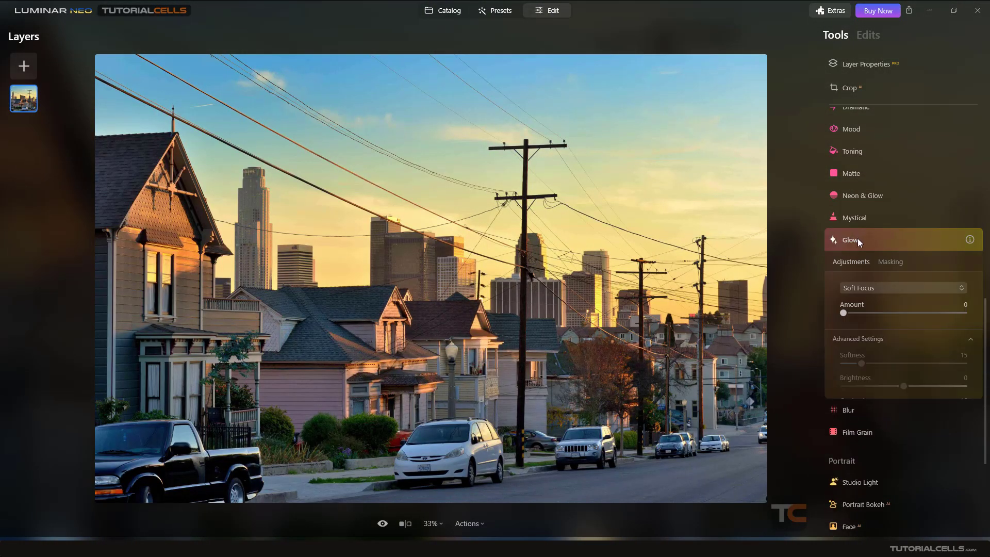
Apply a moderate Soft Focus glow and compare it with the glow hidden.
{"action": "left_click_drag", "start_coordinate": [845, 314], "coordinate": [918, 312]}
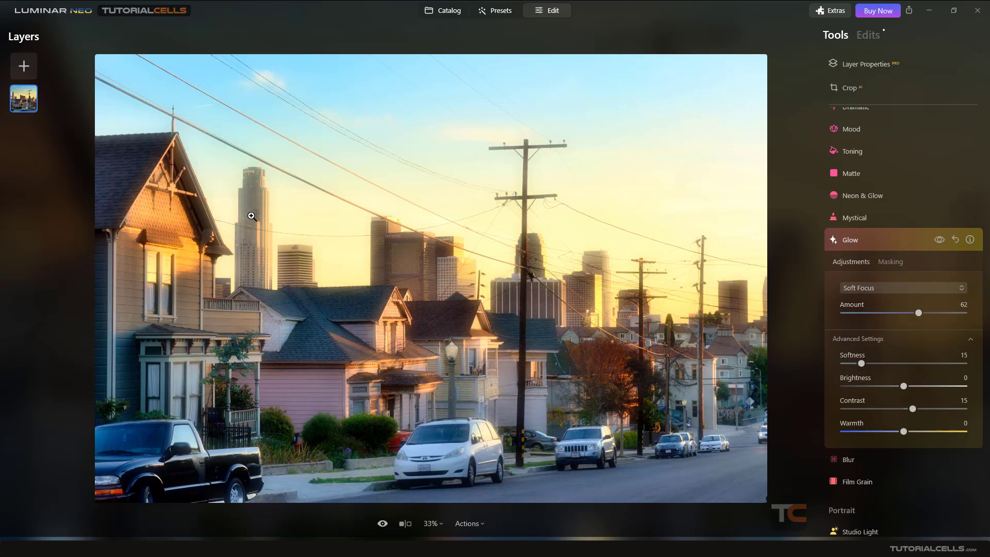
{"action": "left_click", "coordinate": [940, 240]}
{"action": "left_click", "coordinate": [940, 241]}
Switch to Glow mode at Amount 100 and compare before and after.
{"action": "left_click", "coordinate": [884, 288]}
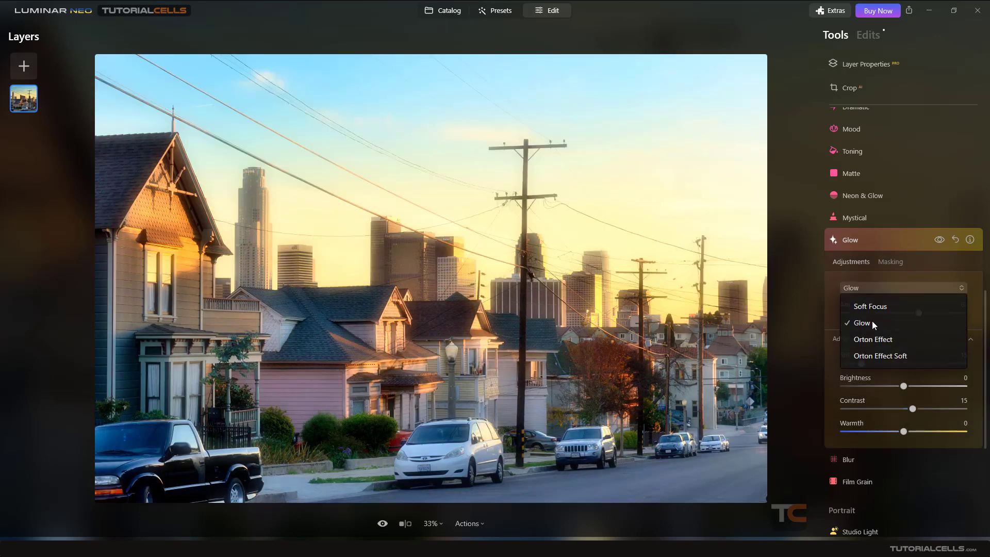
{"action": "left_click", "coordinate": [872, 321]}
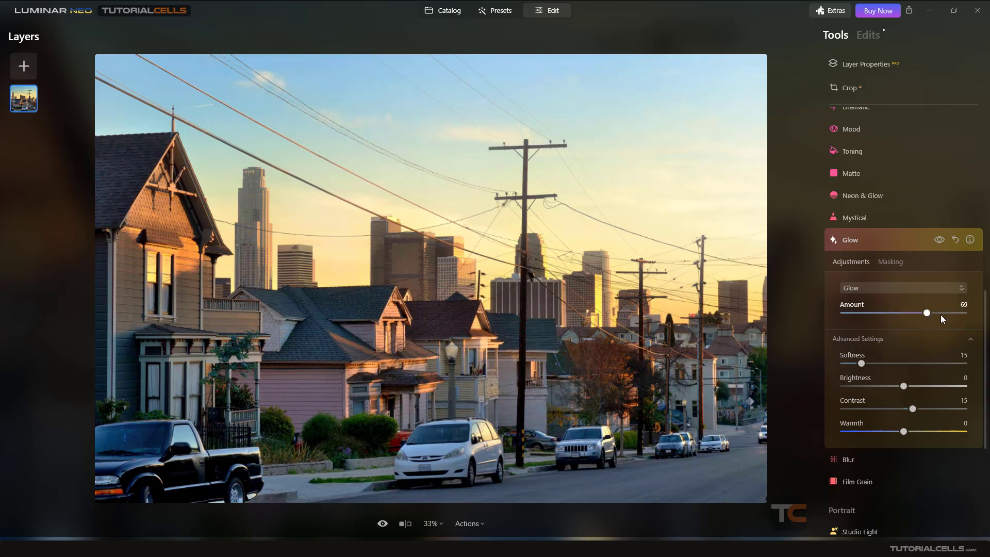
{"action": "left_click_drag", "start_coordinate": [941, 315], "coordinate": [965, 315]}
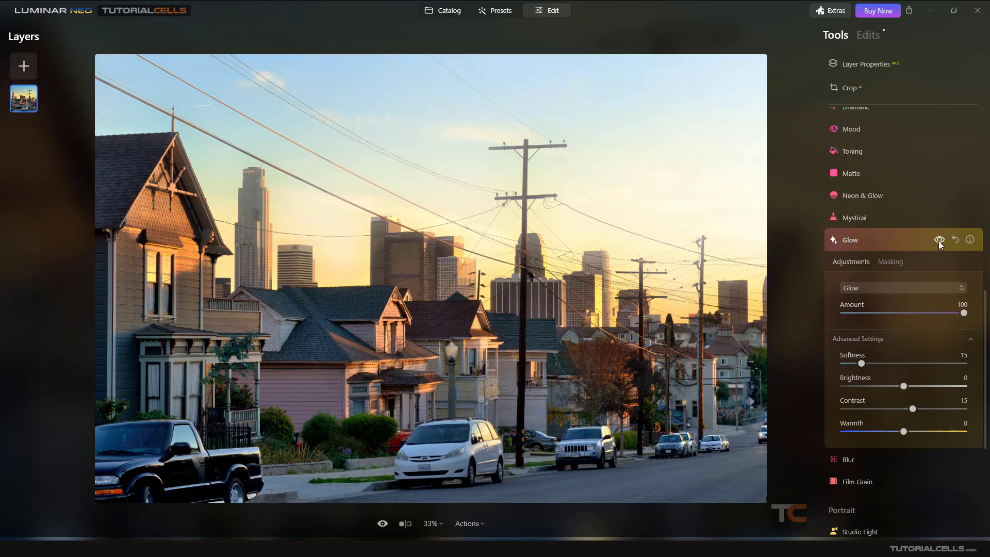
{"action": "left_click", "coordinate": [939, 240]}
{"action": "left_click", "coordinate": [939, 240]}
{"action": "left_click", "coordinate": [939, 241]}
{"action": "left_click", "coordinate": [939, 241]}
{"action": "left_click", "coordinate": [939, 241]}
{"action": "left_click", "coordinate": [939, 240]}
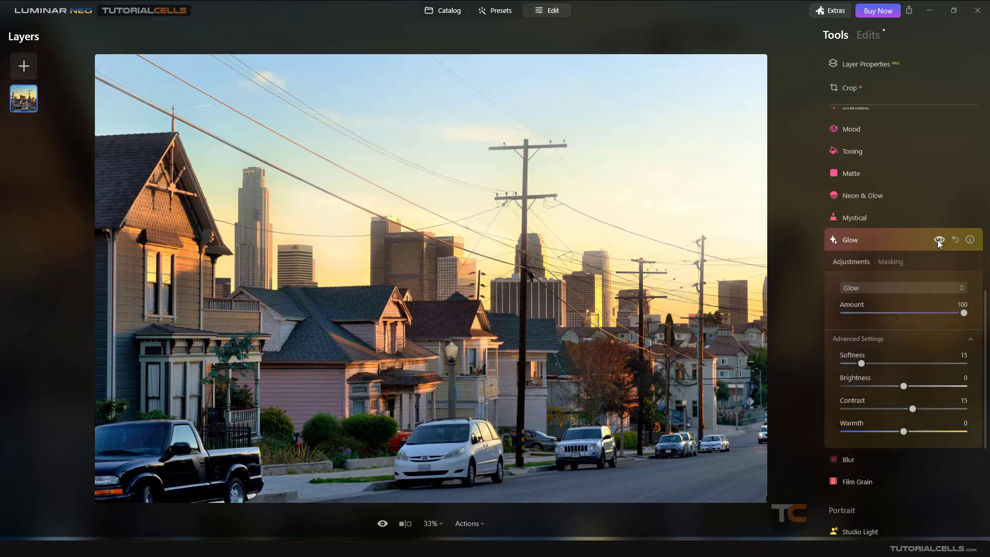
Switch the glow mode to Orton Effect and lower its Amount.
{"action": "left_click", "coordinate": [856, 288]}
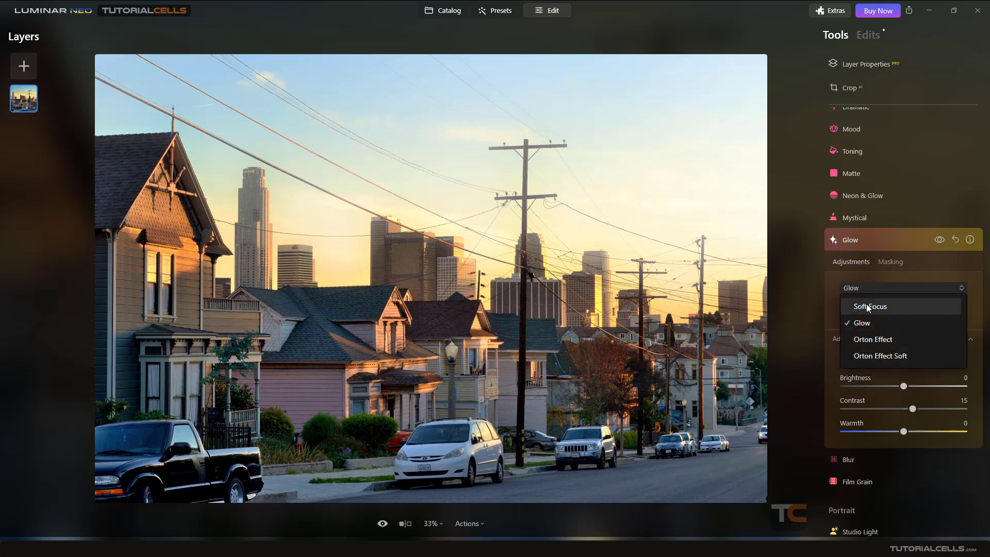
{"action": "left_click", "coordinate": [867, 341]}
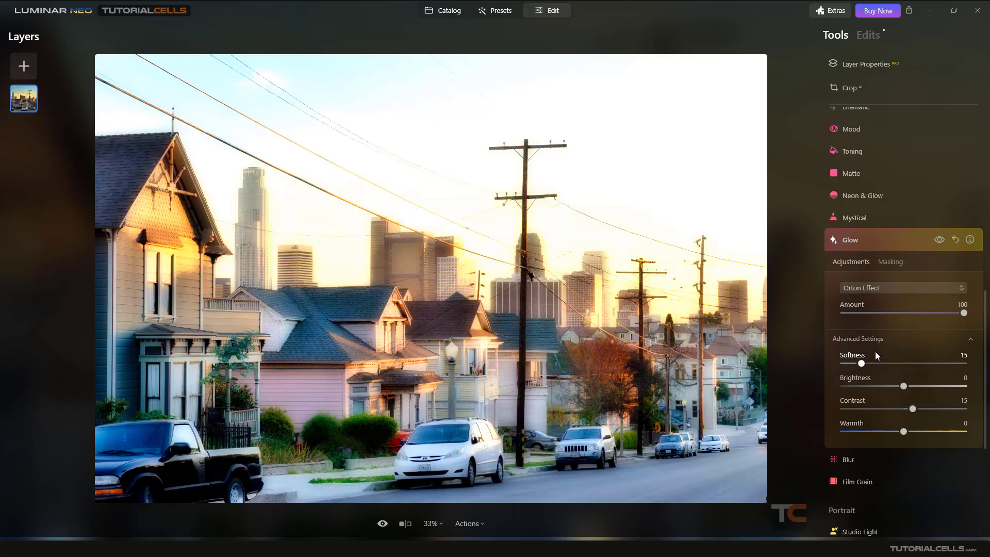
{"action": "left_click_drag", "start_coordinate": [942, 315], "coordinate": [914, 321]}
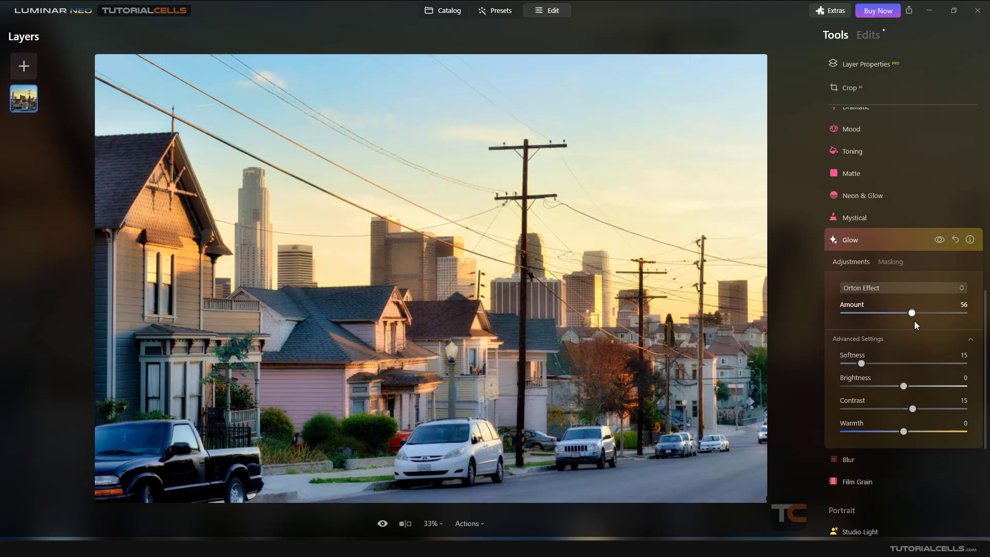
Use Orton Effect Soft with Brightness -76 and Amount 79, comparing with glow off.
{"action": "left_click", "coordinate": [905, 289]}
{"action": "left_click", "coordinate": [881, 357]}
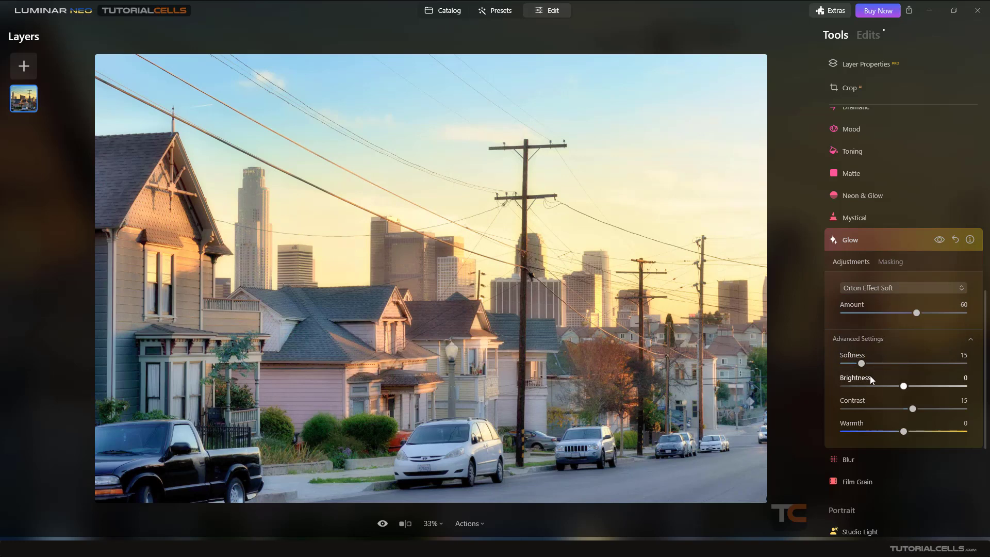
{"action": "left_click_drag", "start_coordinate": [904, 390], "coordinate": [858, 386]}
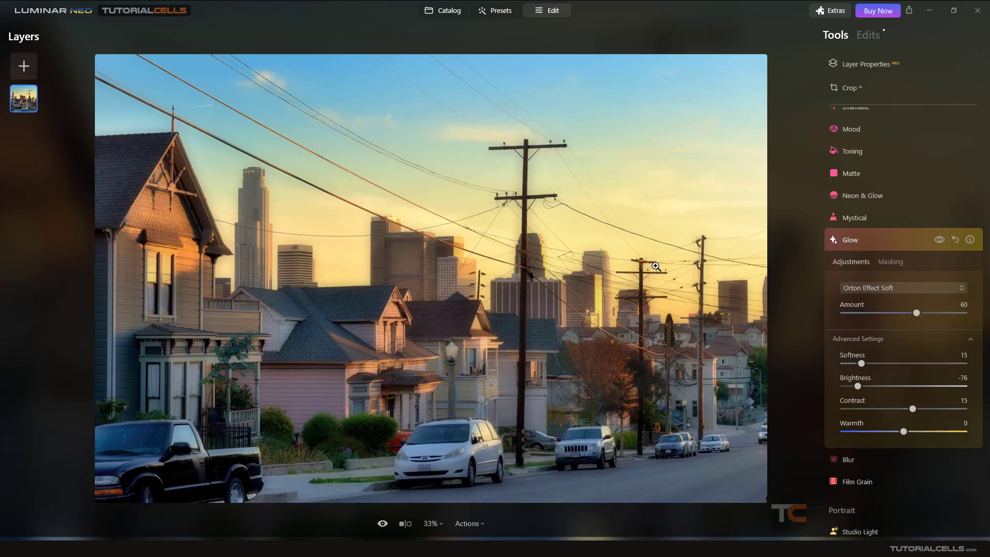
{"action": "mouse_move", "coordinate": [921, 313]}
{"action": "left_mouse_down"}
{"action": "mouse_move", "coordinate": [959, 309]}
{"action": "mouse_move", "coordinate": [939, 313]}
{"action": "left_mouse_up"}
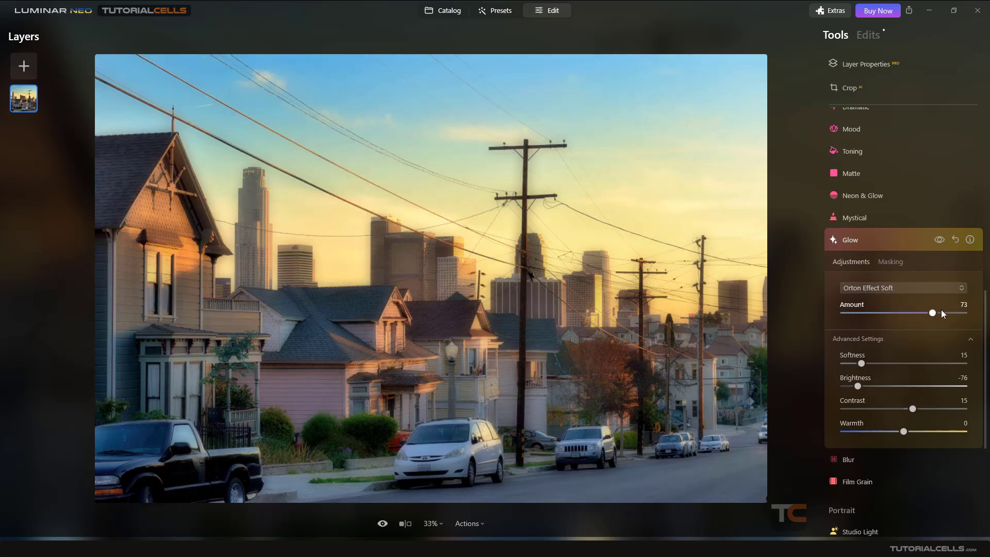
{"action": "left_click", "coordinate": [938, 240]}
{"action": "left_click", "coordinate": [937, 243]}
{"action": "left_click", "coordinate": [936, 244]}
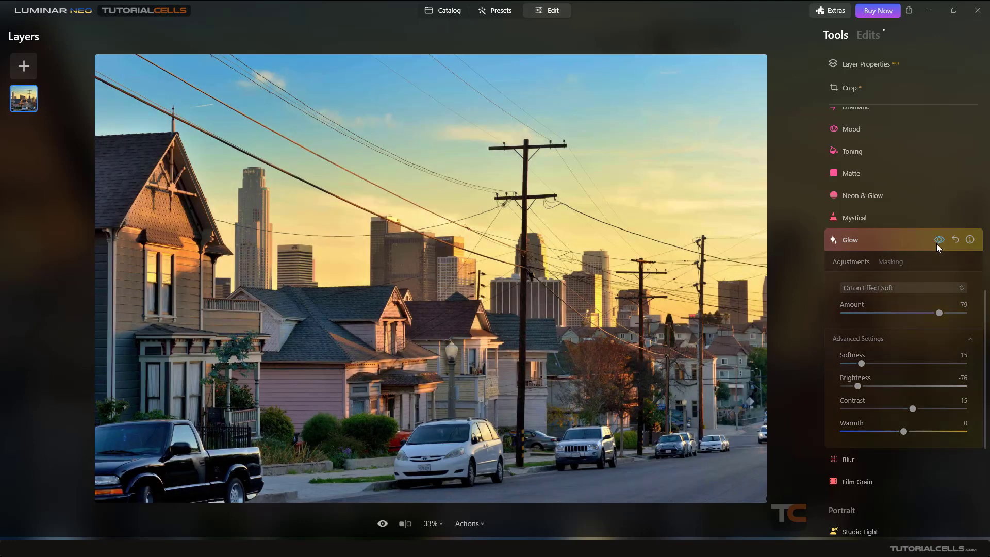
{"action": "left_click", "coordinate": [937, 243]}
{"action": "left_click", "coordinate": [936, 244]}
{"action": "left_click", "coordinate": [937, 243]}
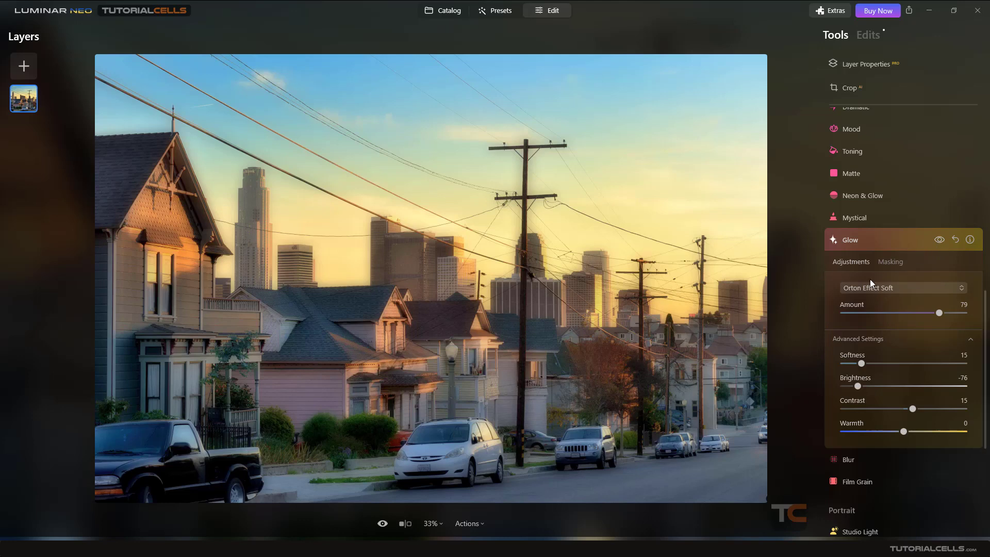
Switch the glow mode to Soft Focus and compare with the glow hidden.
{"action": "left_click", "coordinate": [886, 288]}
{"action": "left_click", "coordinate": [880, 304]}
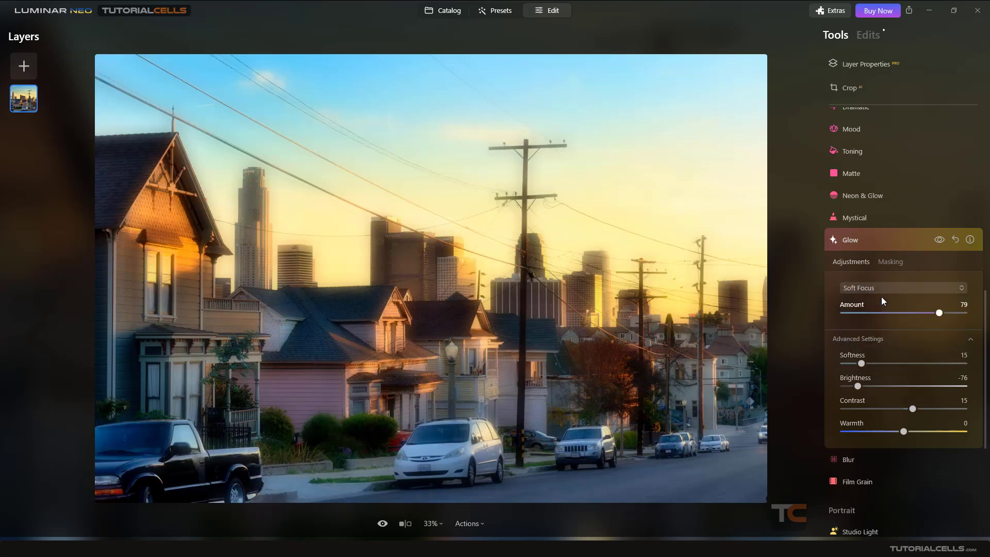
{"action": "left_click", "coordinate": [939, 240]}
{"action": "left_click", "coordinate": [939, 241]}
{"action": "left_click", "coordinate": [939, 241]}
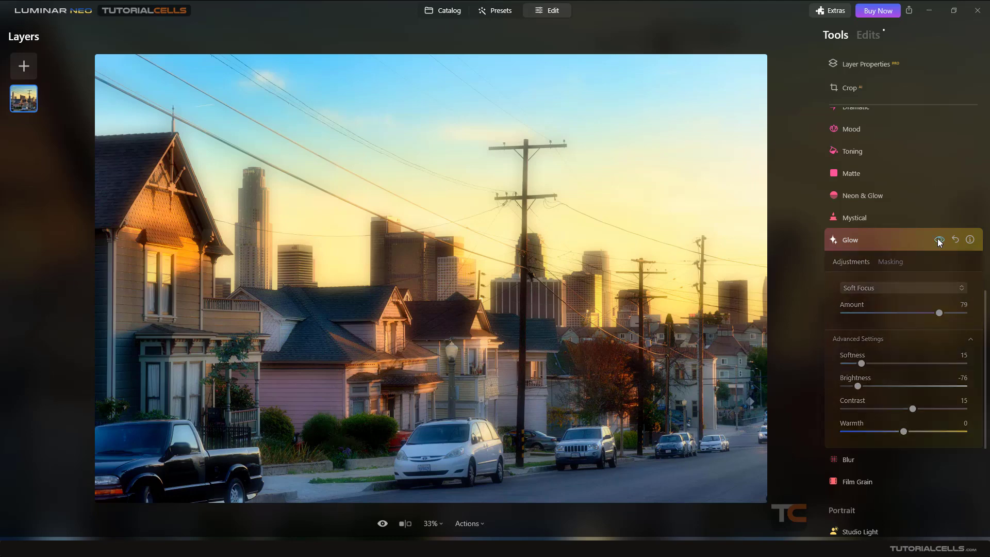
{"action": "left_click", "coordinate": [940, 241]}
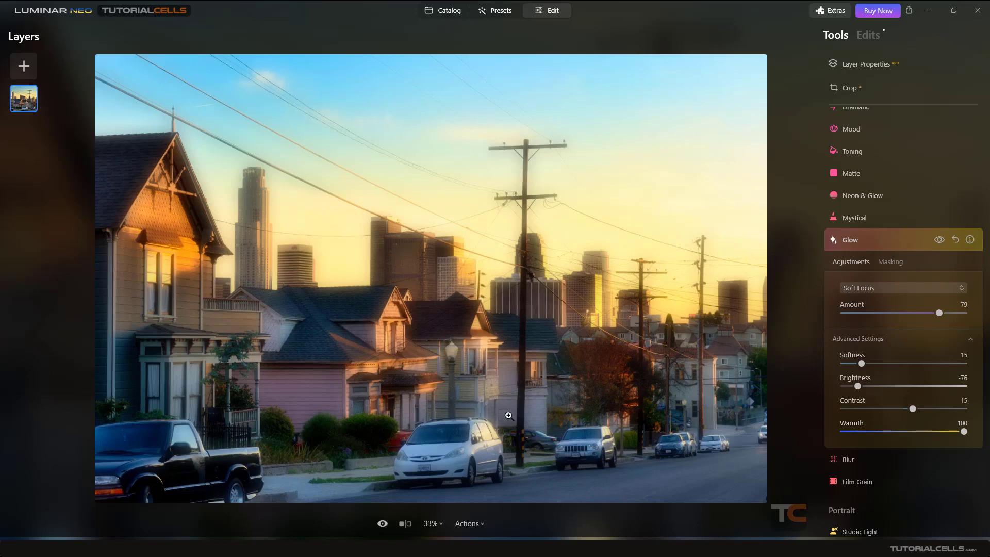
Set the glow Warmth to 100 and Contrast to -49.
{"action": "left_click", "coordinate": [939, 240]}
{"action": "left_click", "coordinate": [939, 240]}
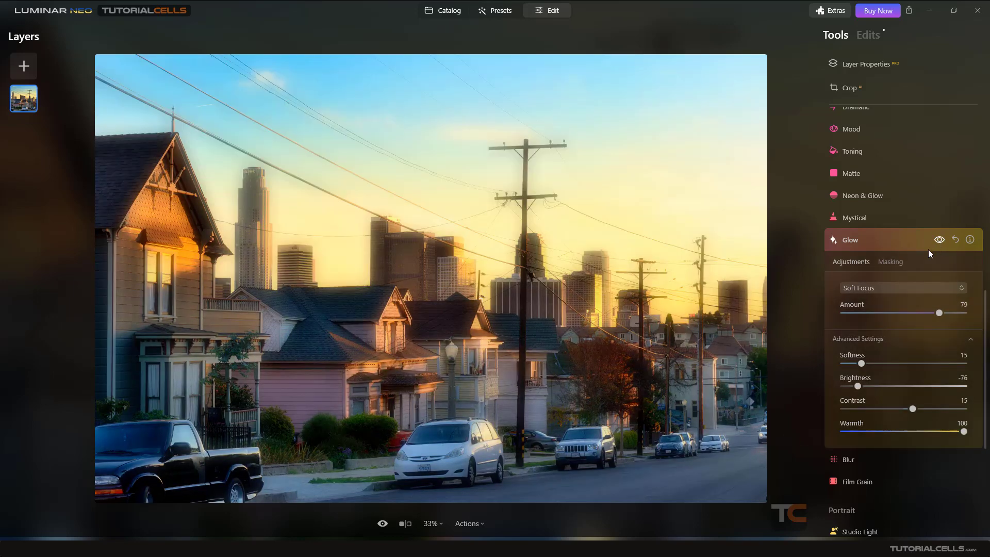
{"action": "left_click_drag", "start_coordinate": [894, 410], "coordinate": [983, 407]}
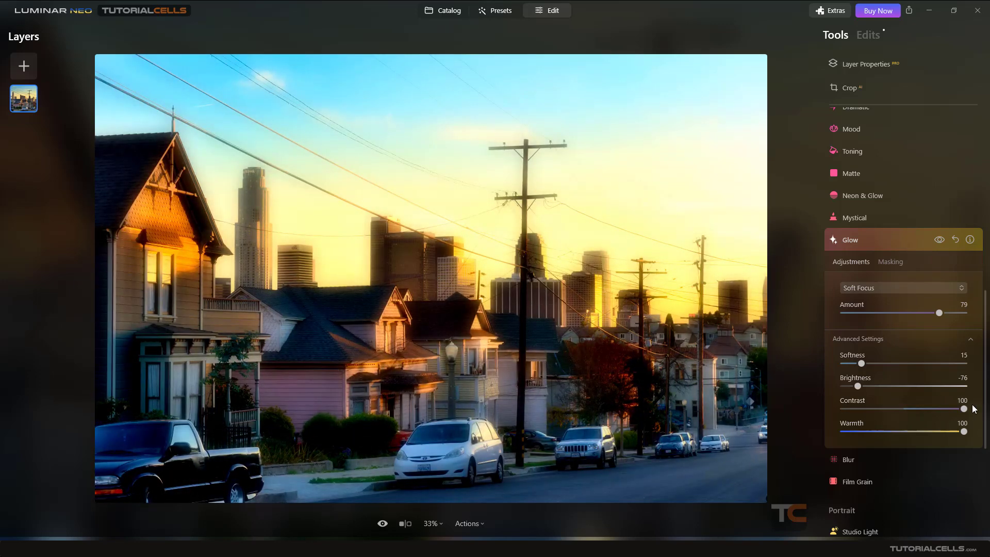
{"action": "left_click_drag", "start_coordinate": [902, 411], "coordinate": [873, 409]}
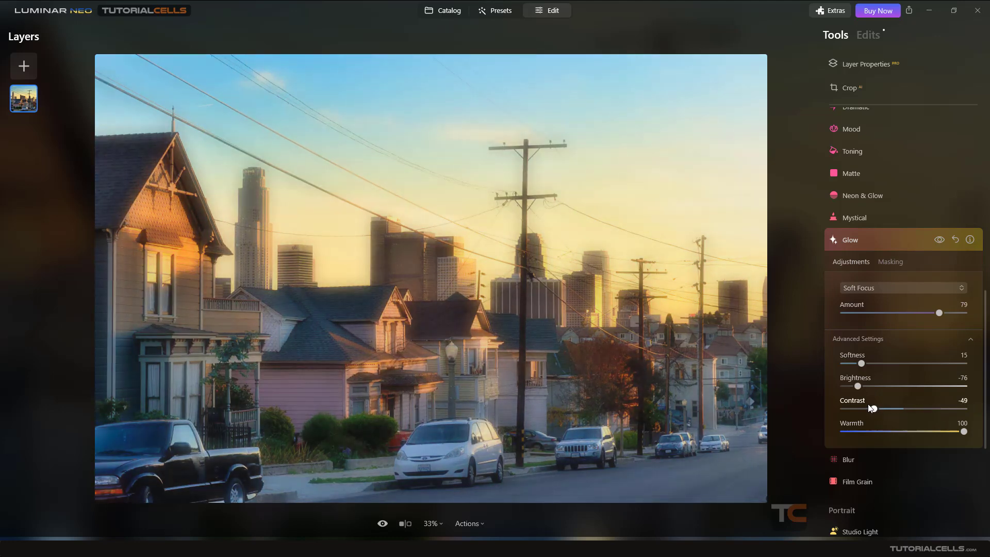